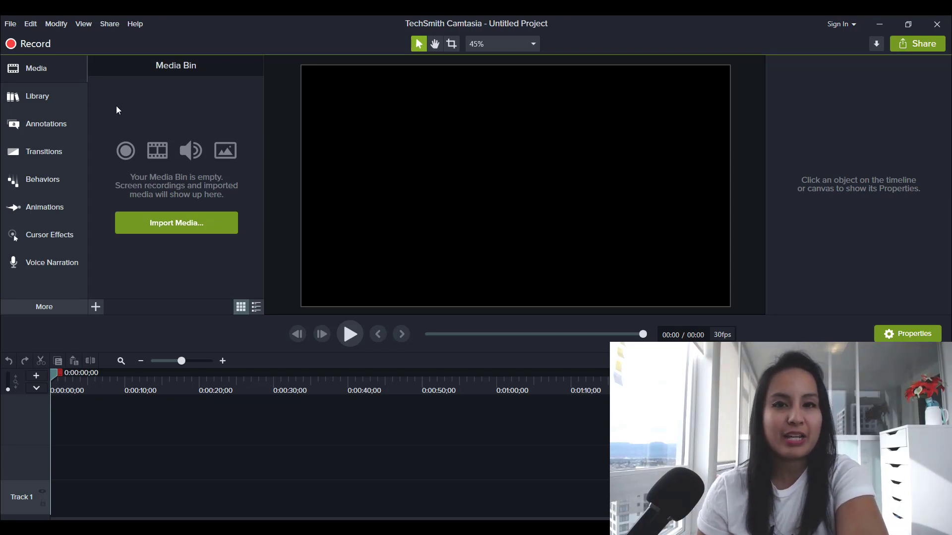
Open Project Settings from the File menu, showing the 1080p HD 30 fps canvas.
left_click(10, 25)
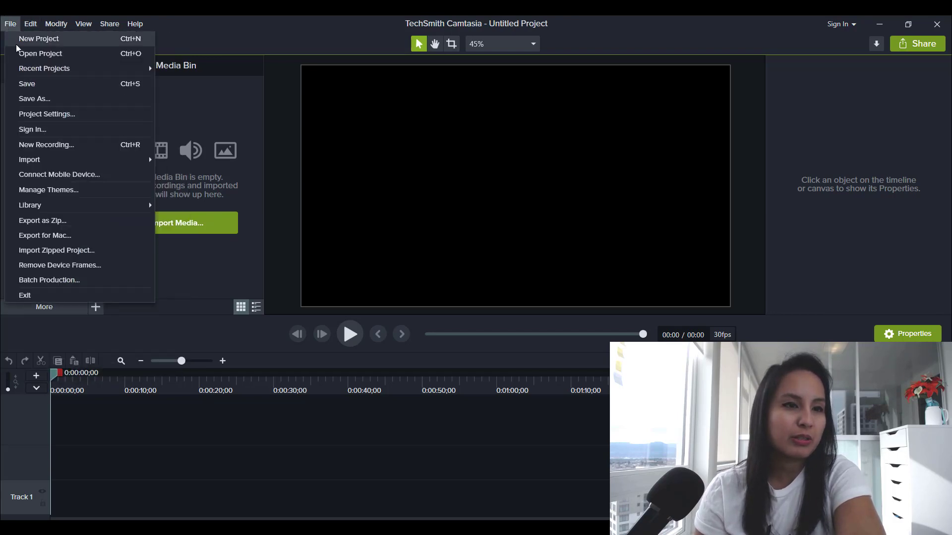
left_click(28, 116)
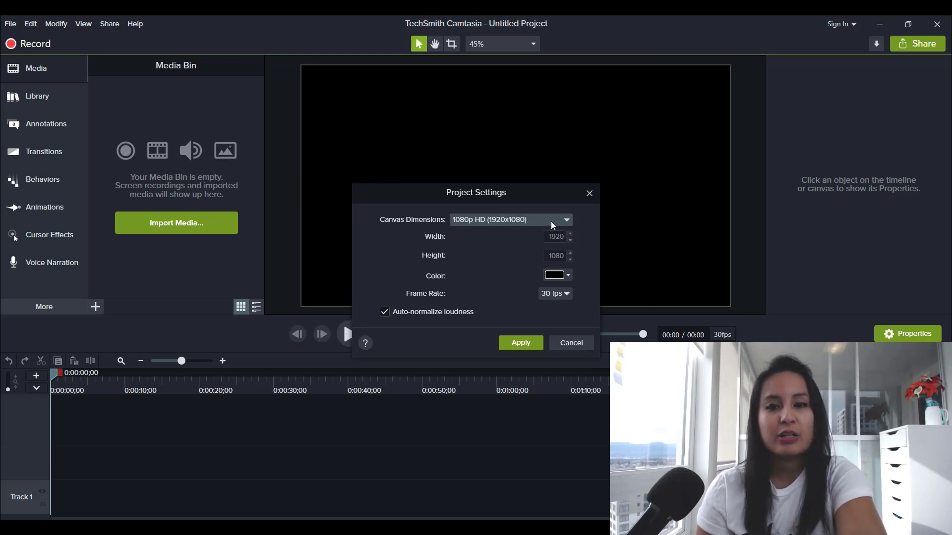
Change Canvas Dimensions from the 1080p HD preset to Custom, keeping 1920×1080.
left_click(567, 220)
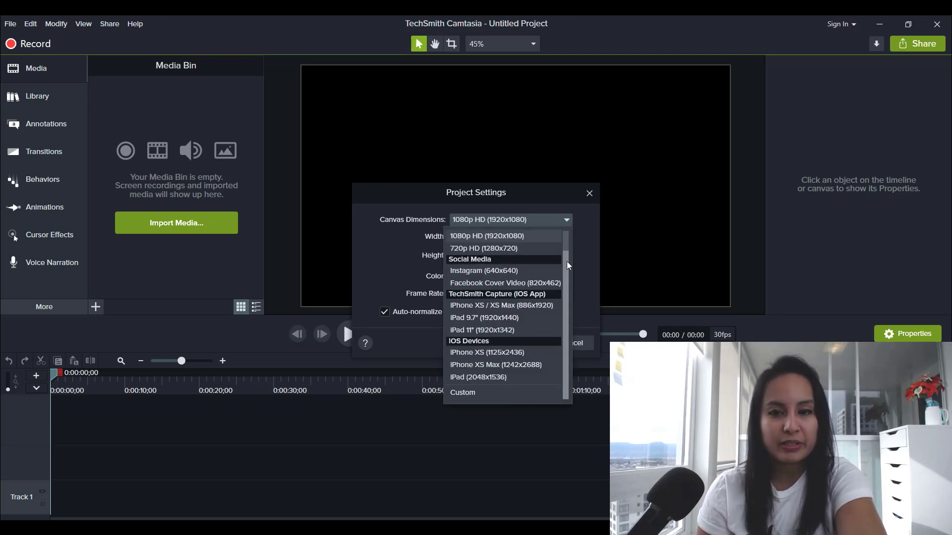
left_click_drag(567, 258, 562, 235)
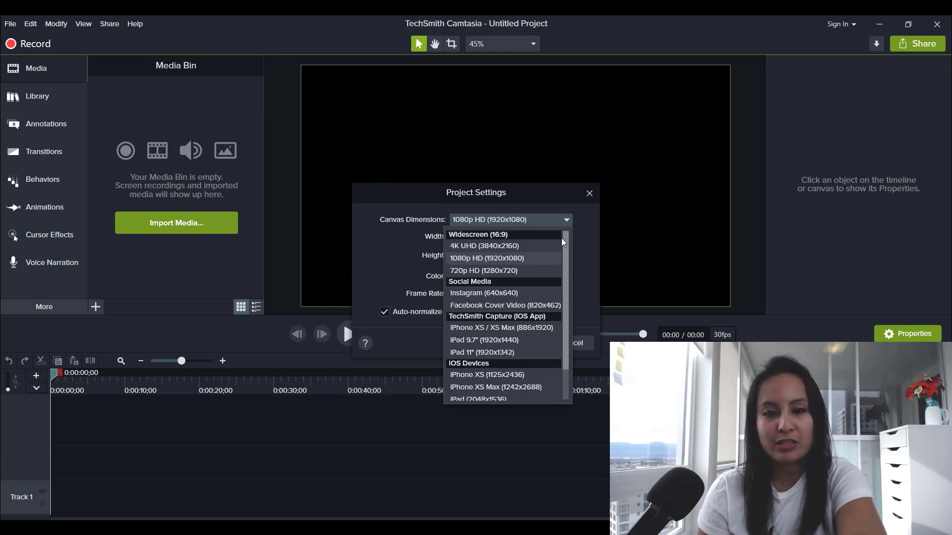
scroll(551, 265, "down", 1)
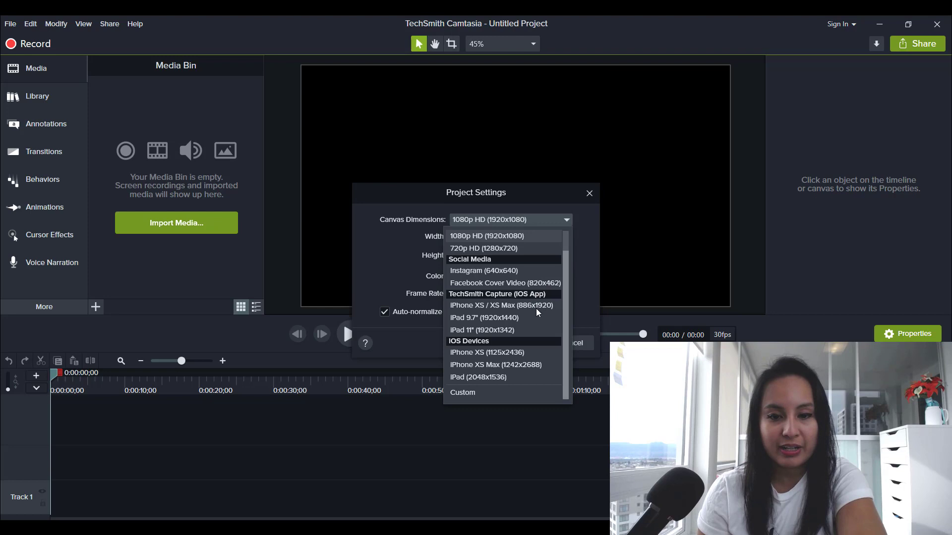
left_click(466, 394)
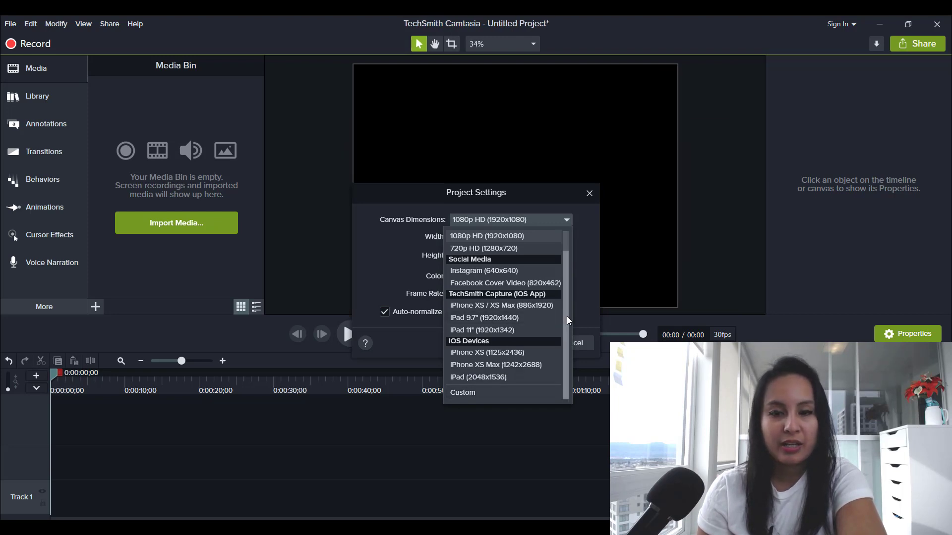
scroll(567, 316, "up", 2)
scroll(568, 286, "down", 2)
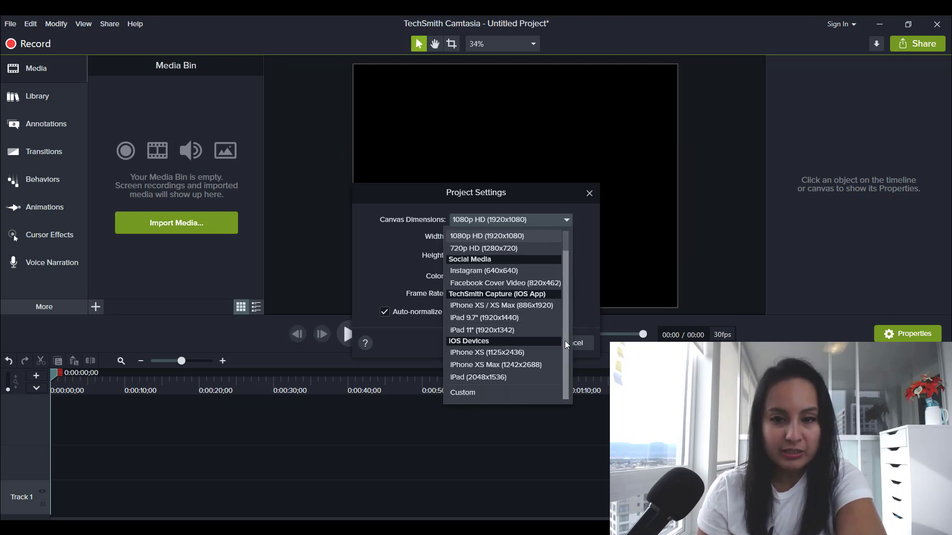
Toggle the aspect-ratio lock, enter width 2000, and step the canvas down to 1969×1108.
left_click(461, 392)
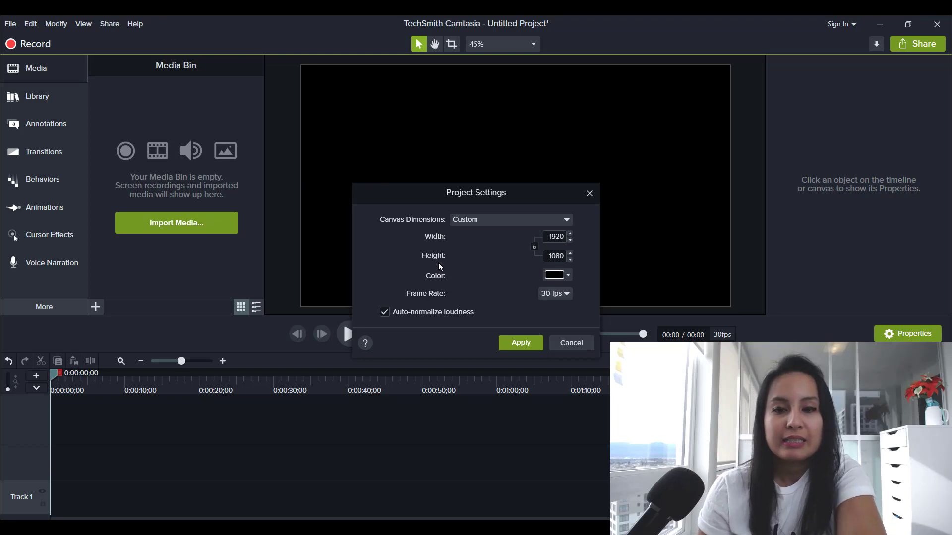
left_click(535, 246)
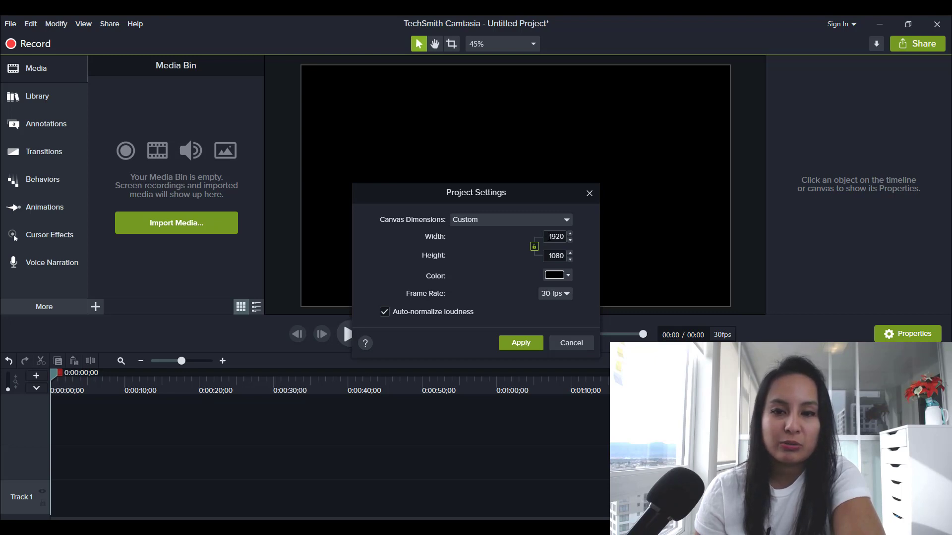
double_click(555, 237)
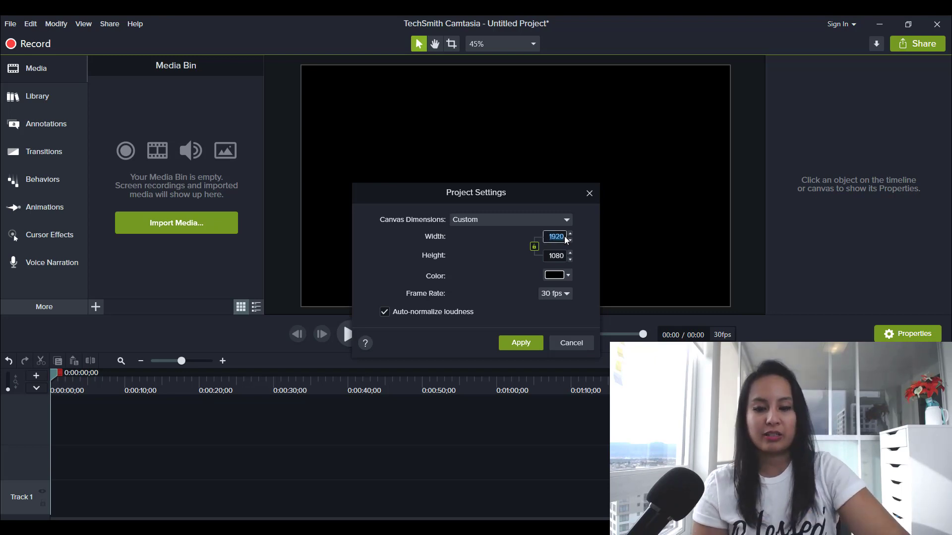
type("2000")
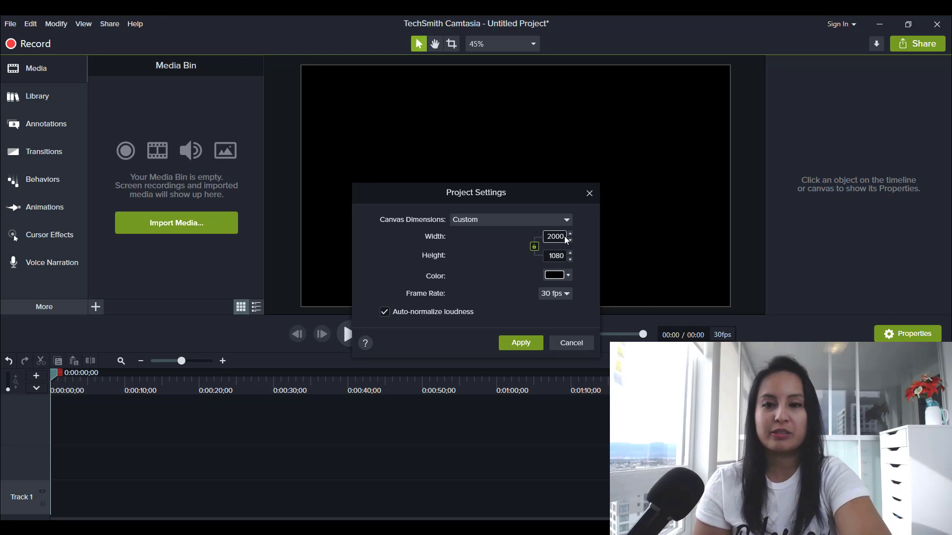
left_click(570, 258)
left_click(568, 260)
left_click(568, 259)
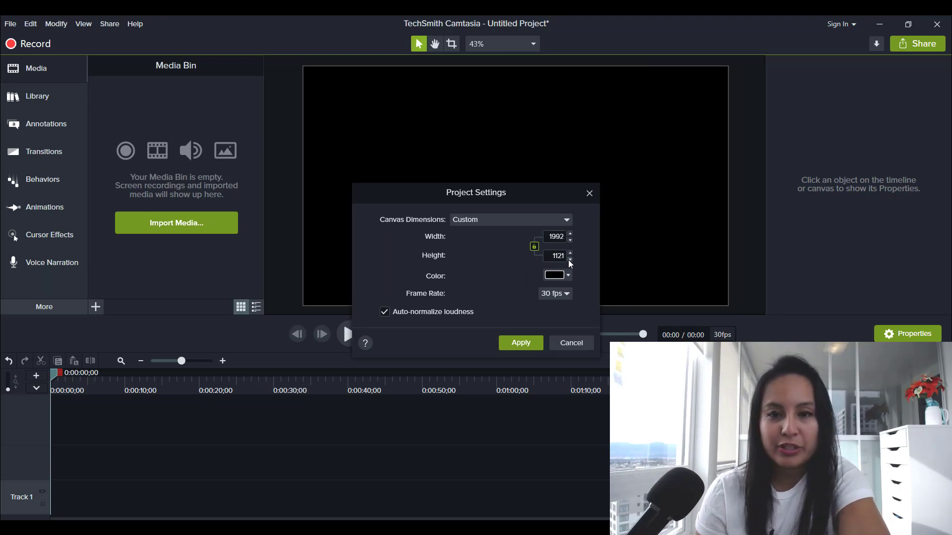
left_click(568, 259)
left_click(568, 260)
left_click(569, 259)
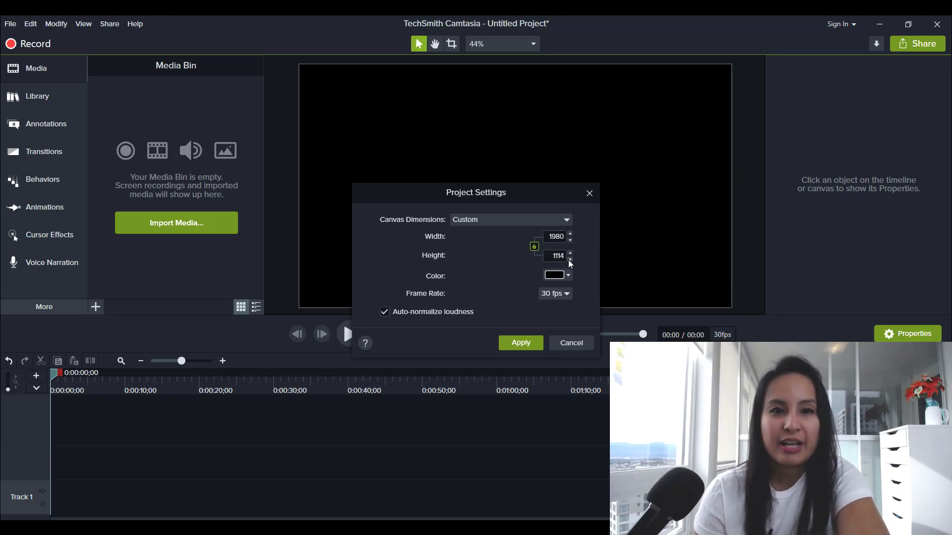
left_click(568, 259)
left_click(568, 260)
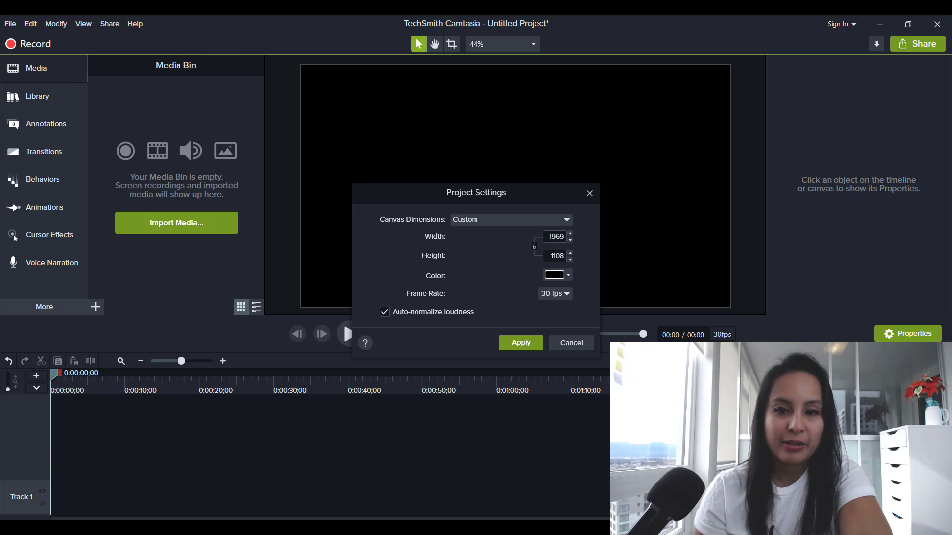
Enter width 533 and height 200, then apply the custom canvas size.
double_click(555, 237)
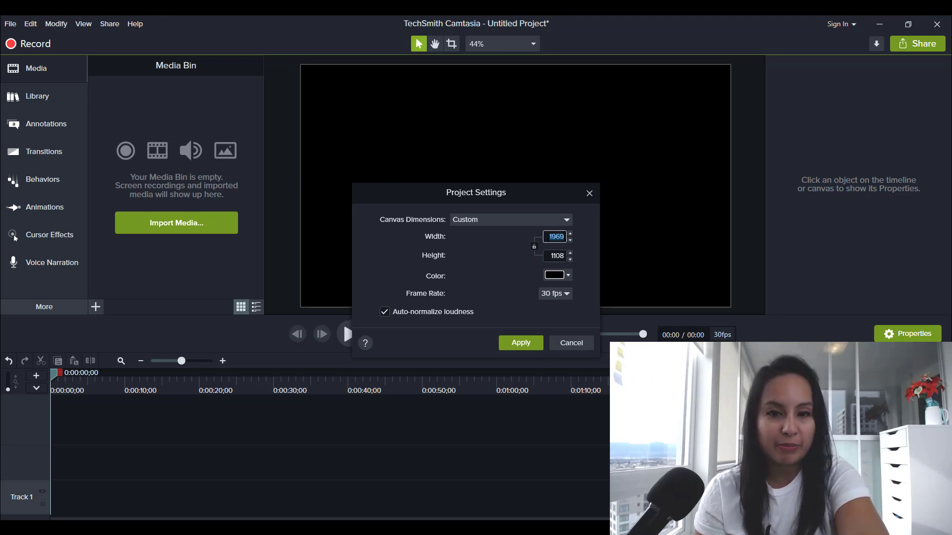
type("5")
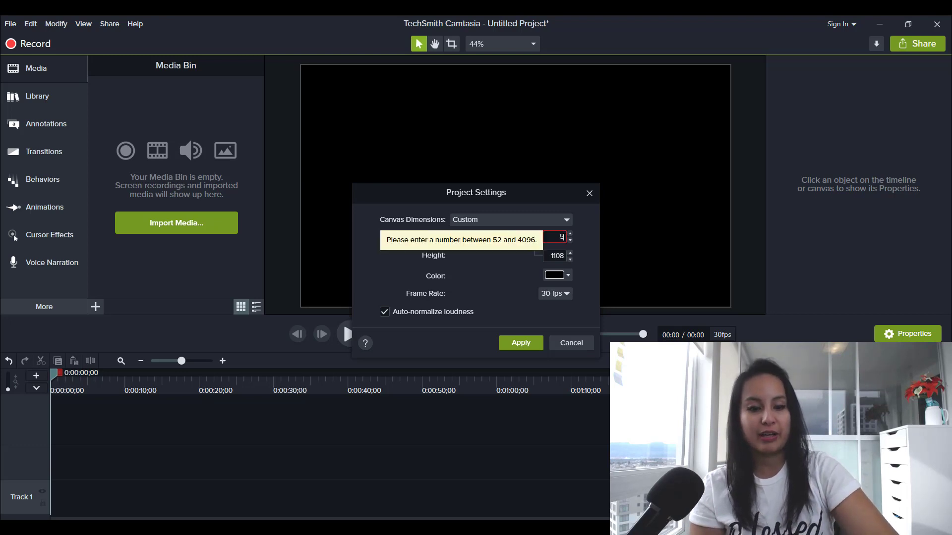
type("33")
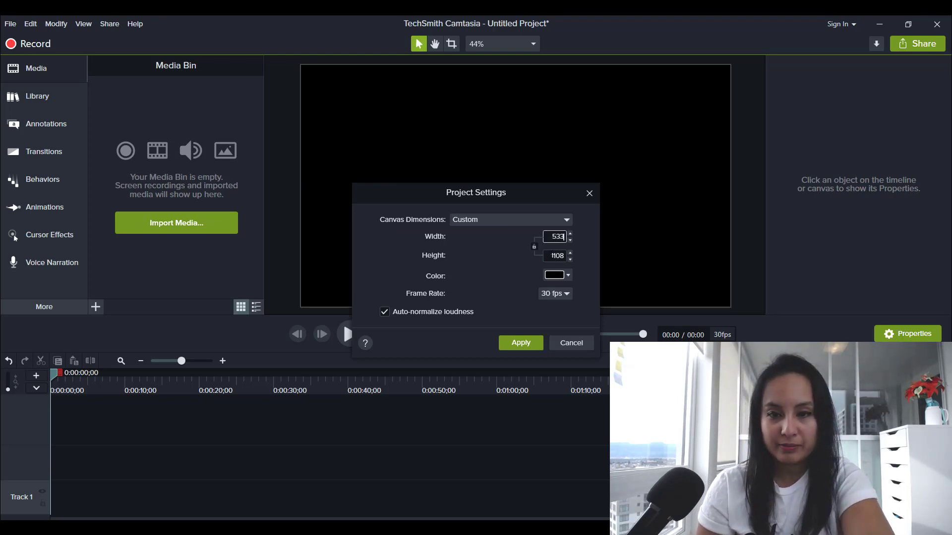
double_click(557, 256)
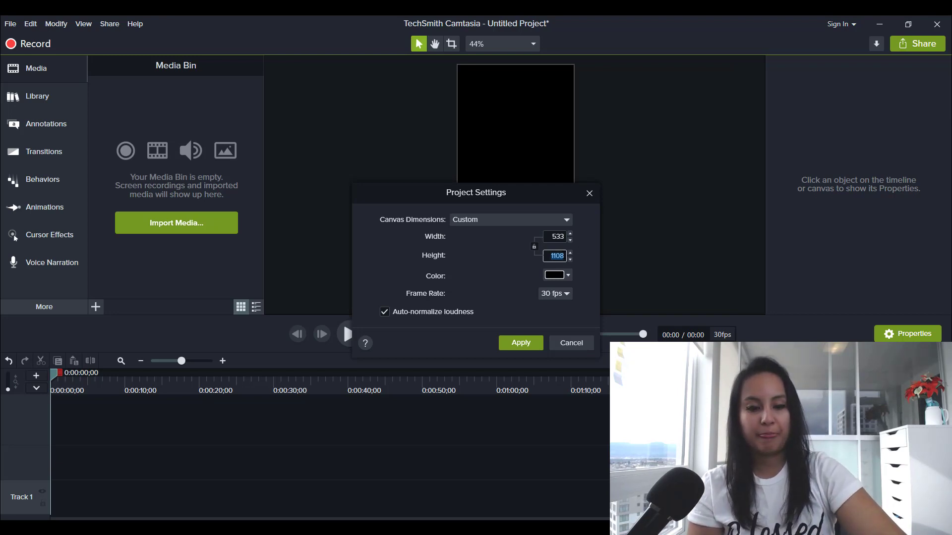
type("200")
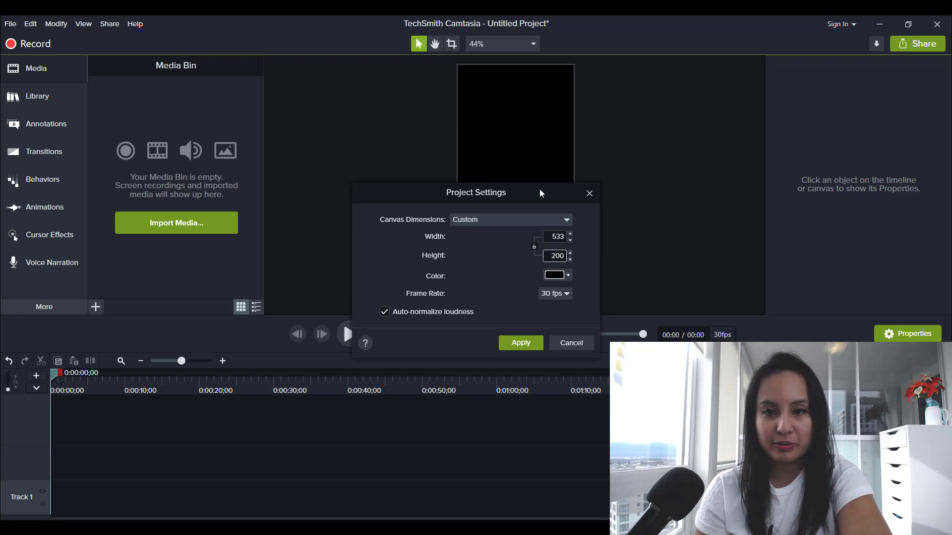
left_click_drag(539, 189, 352, 209)
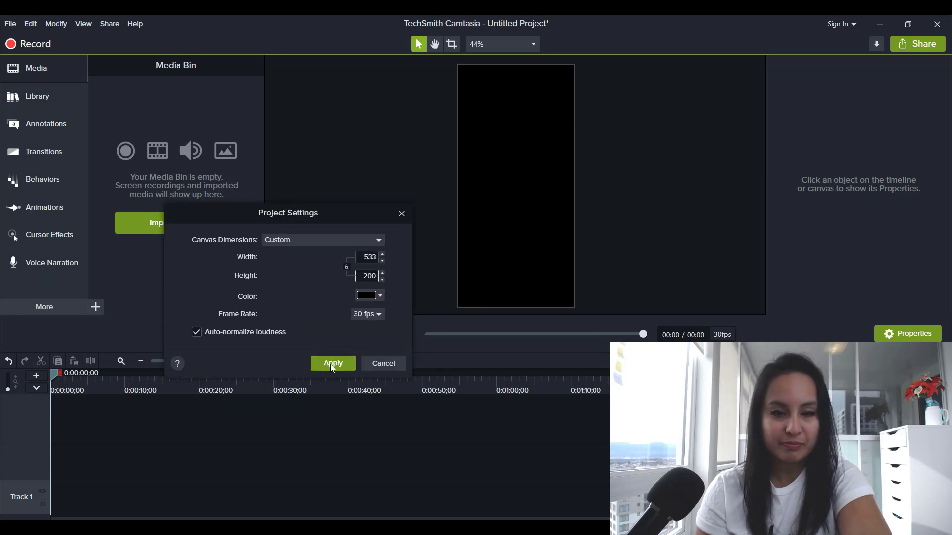
left_click(331, 364)
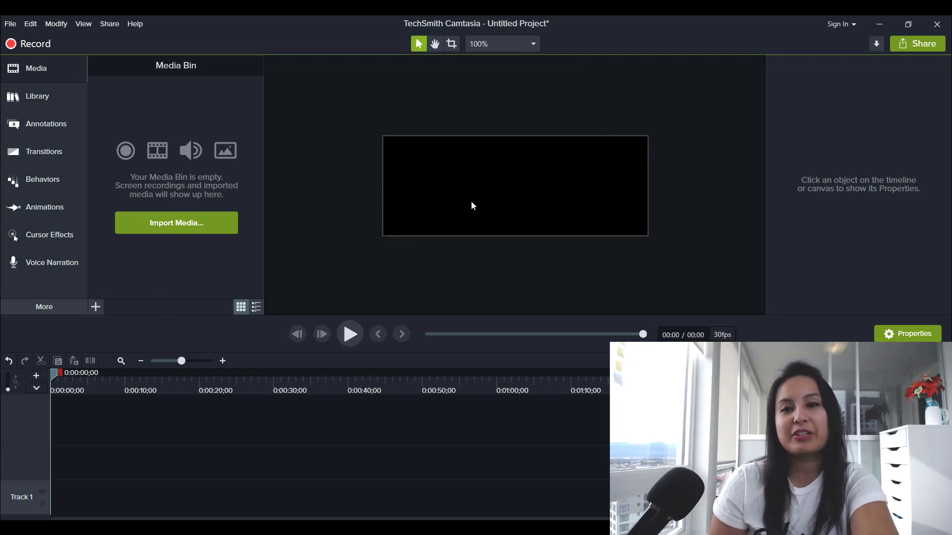
Reopen Project Settings, choose the 1080p HD (1920×1080) preset, and apply it.
left_click(10, 23)
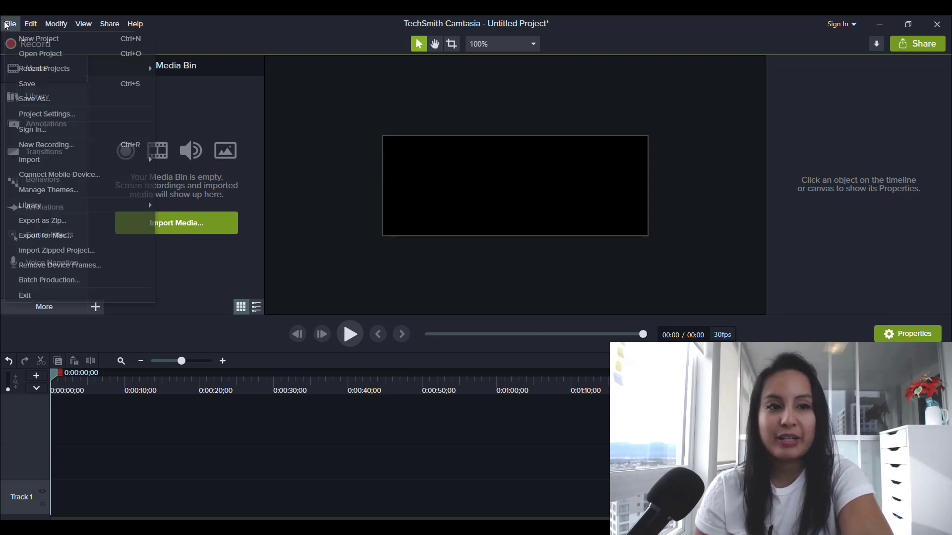
left_click(47, 114)
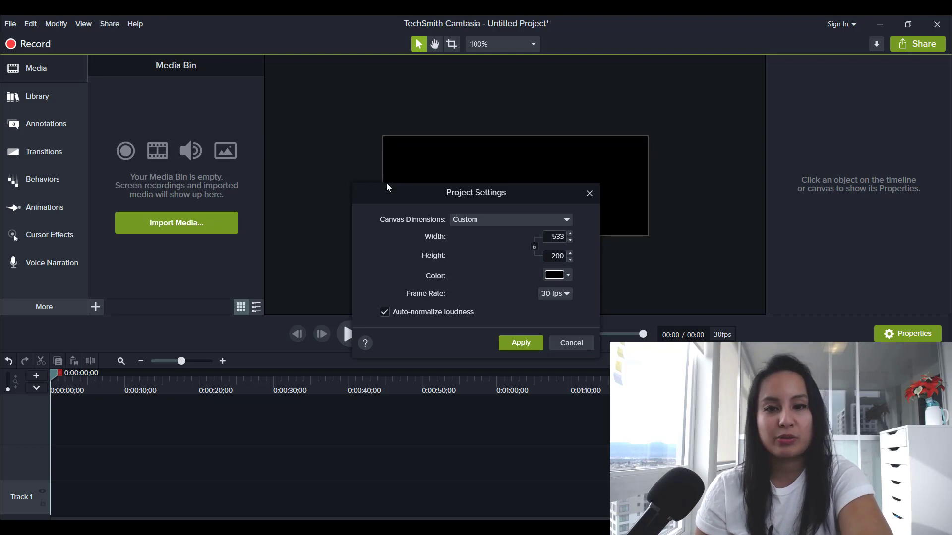
left_click(492, 223)
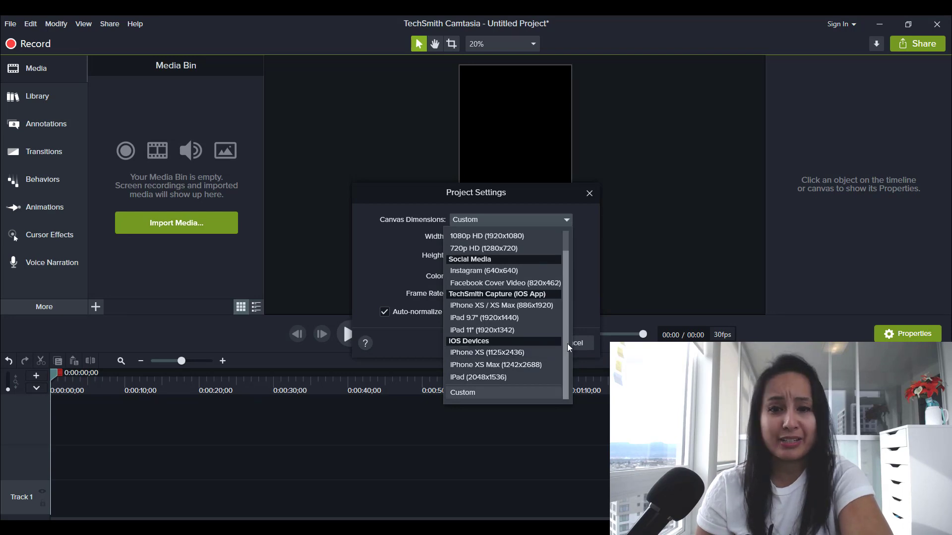
scroll(567, 344, "up", 2)
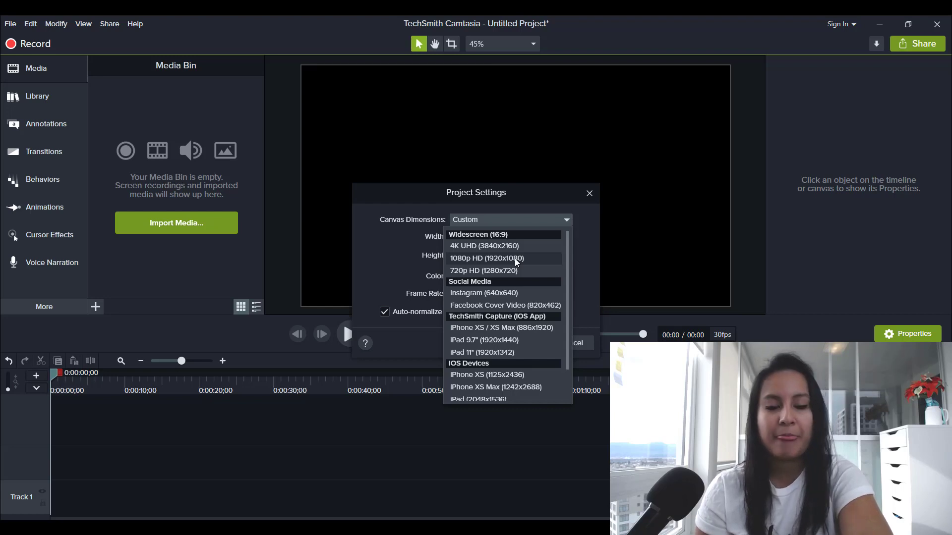
left_click(514, 258)
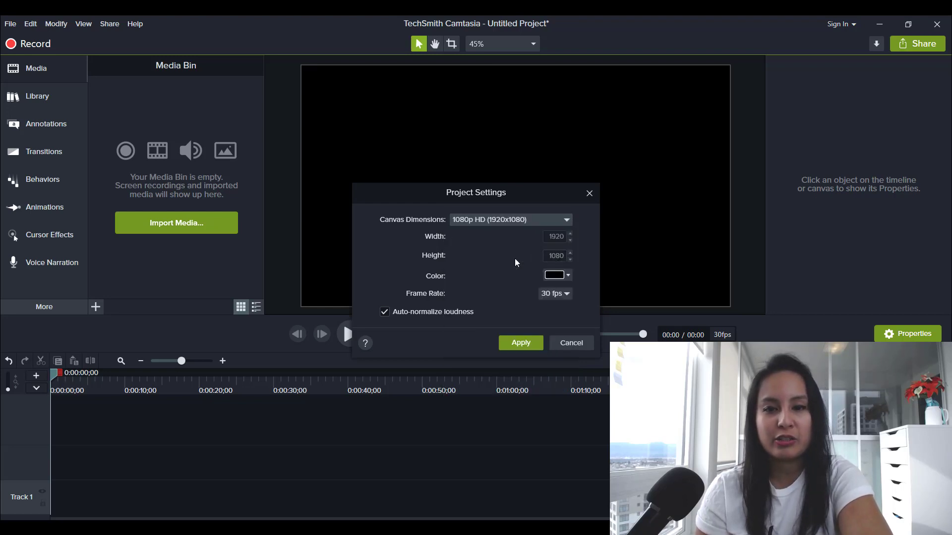
left_click(521, 342)
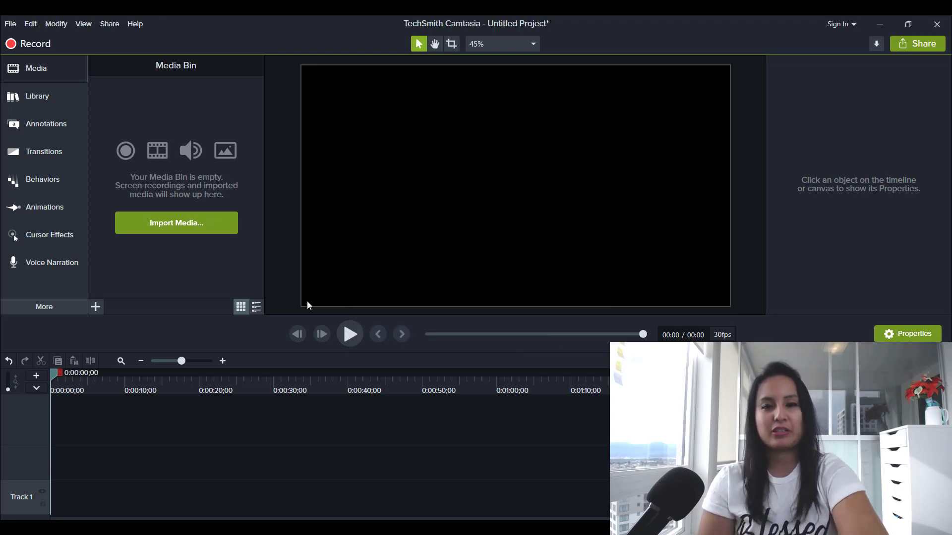